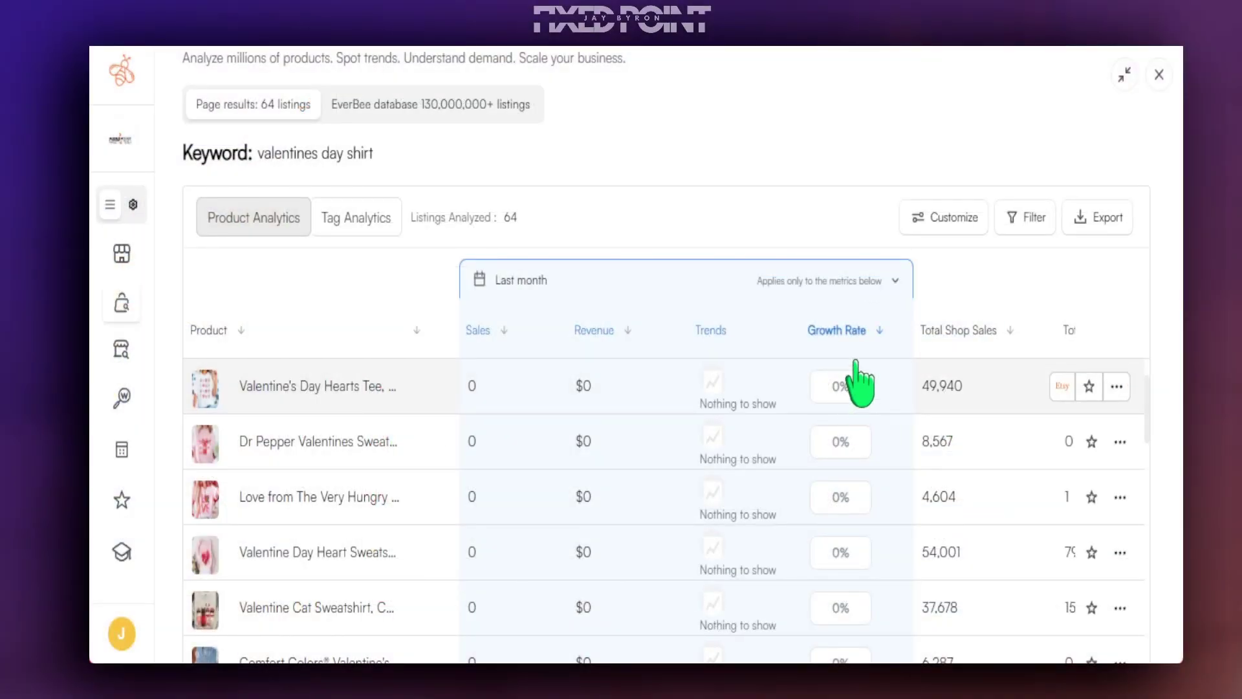
Sort the valentines day shirt products by growth rate, highest first, and open the 500% listing's details.
click(874, 332)
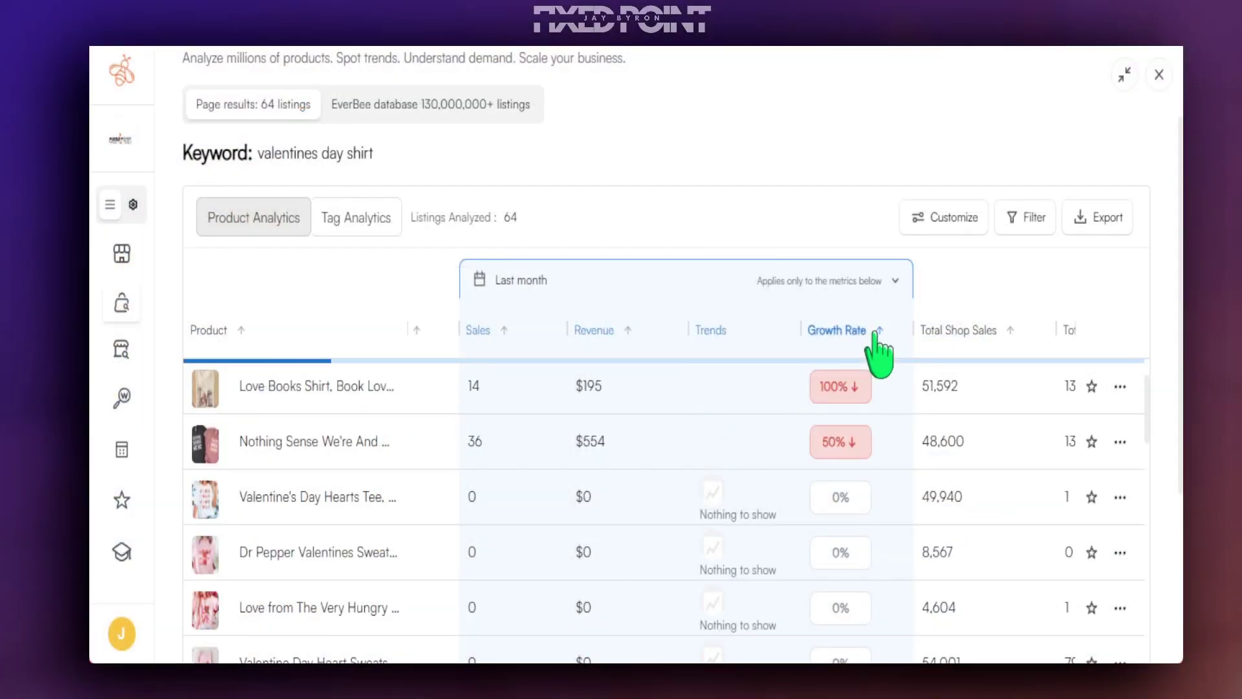
click(876, 332)
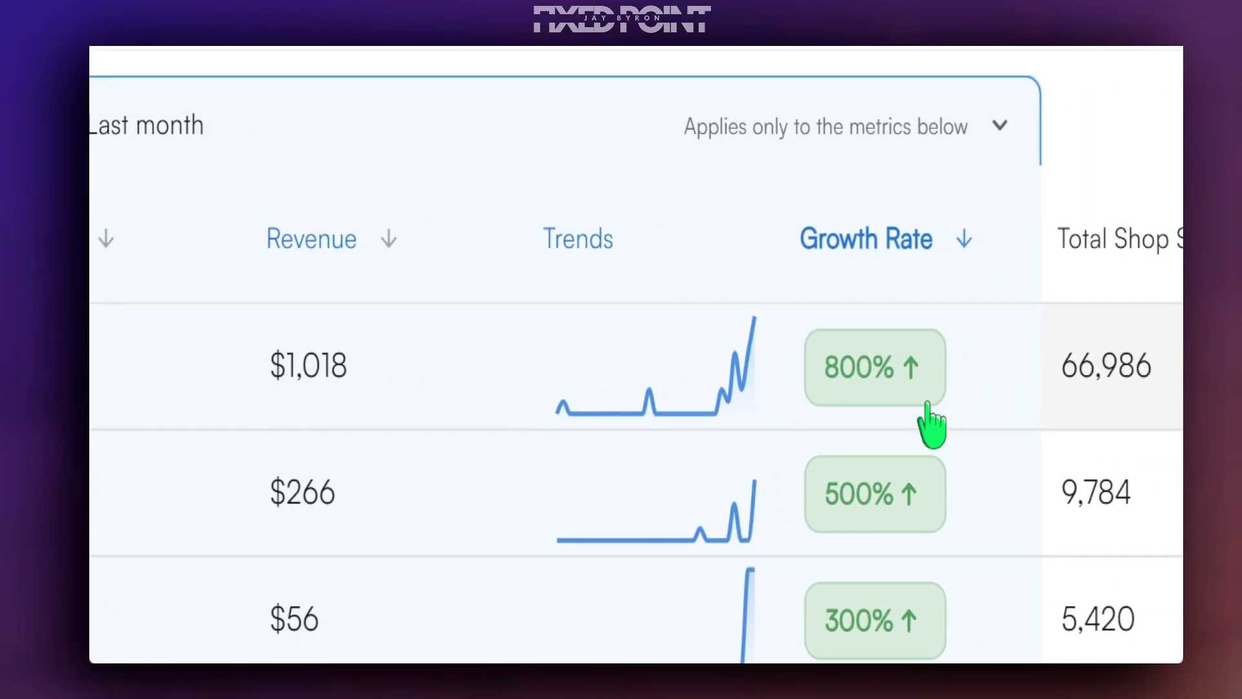
click(459, 447)
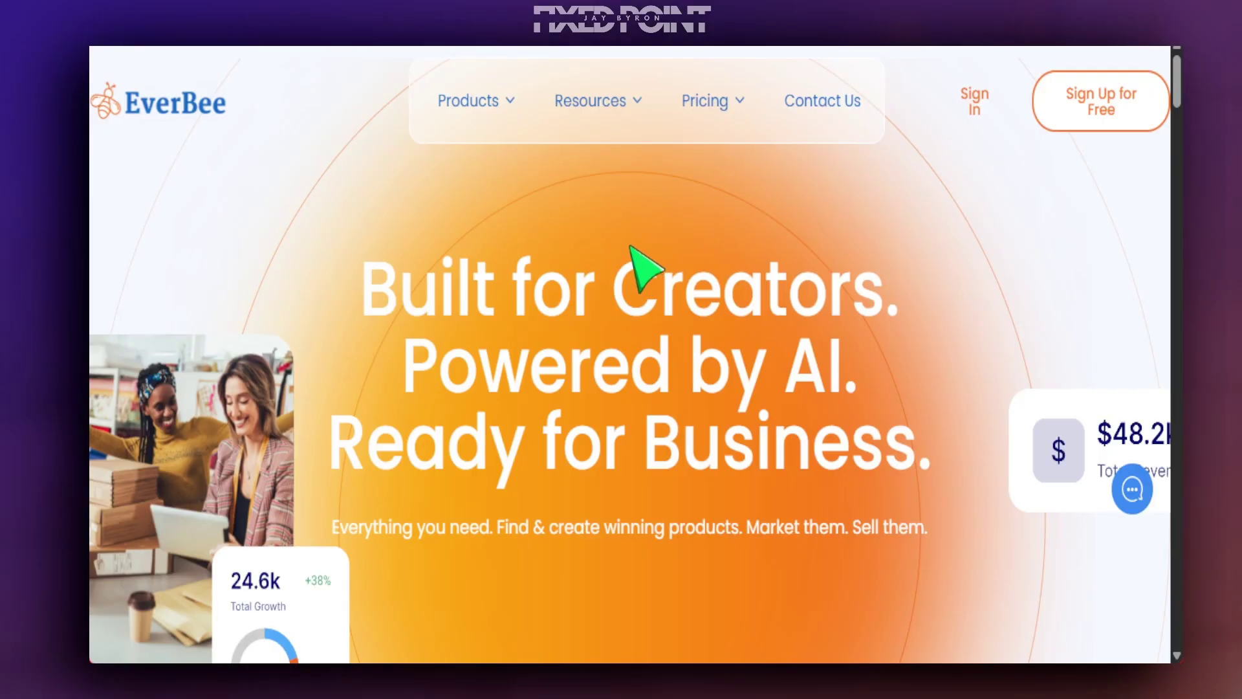
Scroll the EverBee homepage to the Research & Find features and Product Analytics demo.
scroll(620, 253, down, 10)
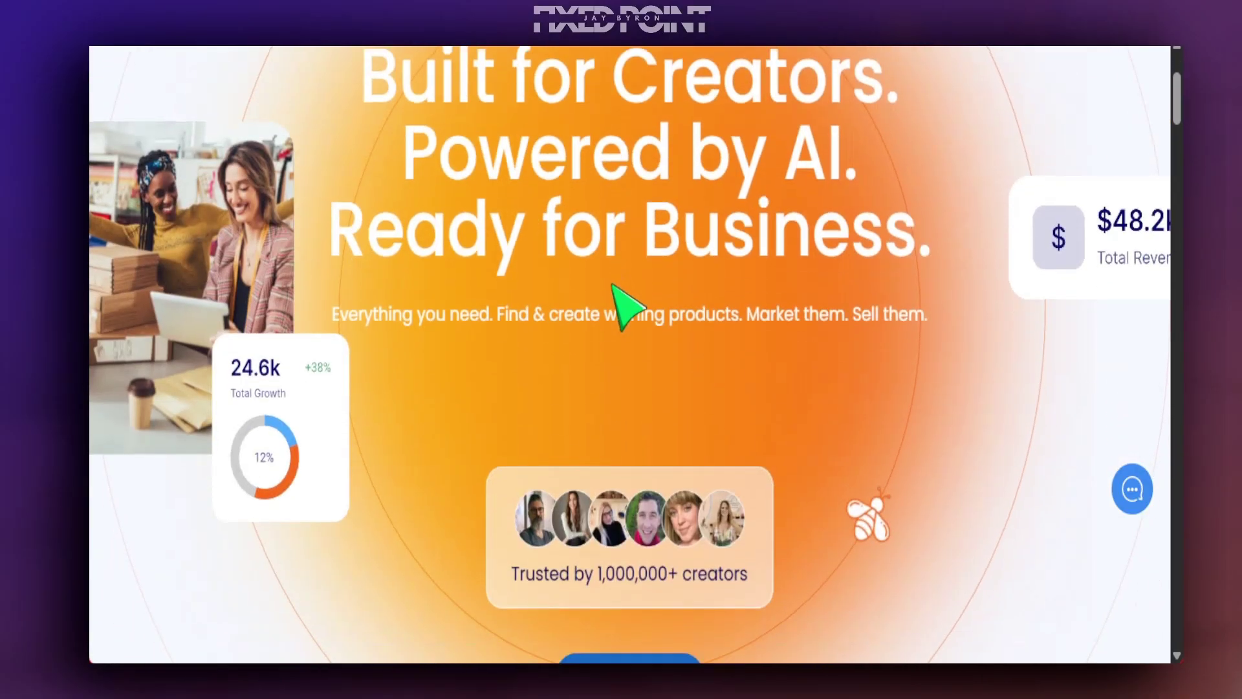
scroll(641, 335, down, 6)
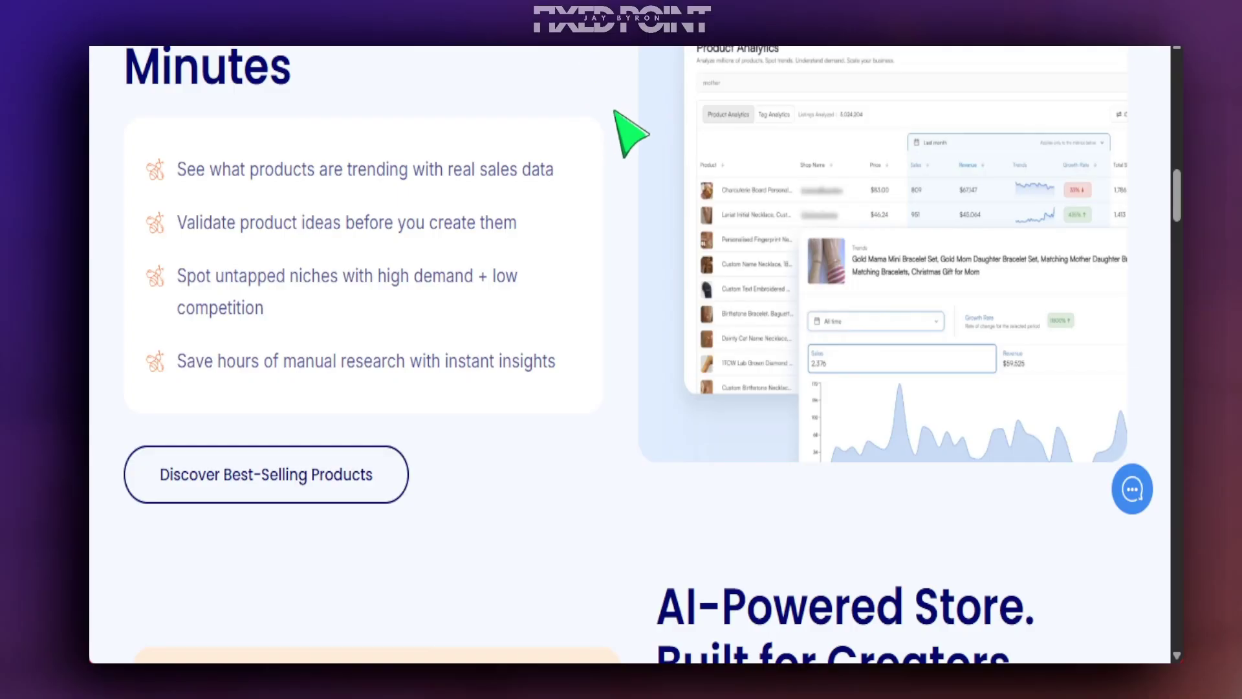
scroll(654, 245, up, 10)
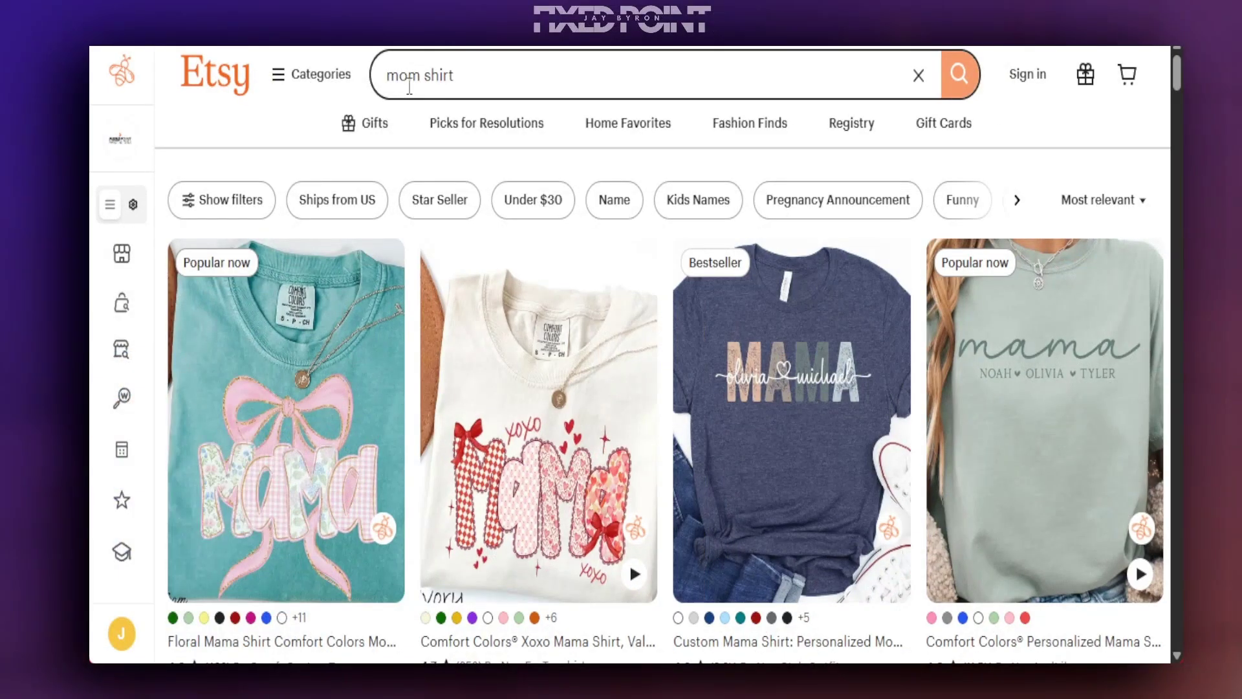
Check the monthly search counts for mom shirt keyword suggestions, then scroll the listings.
click(440, 91)
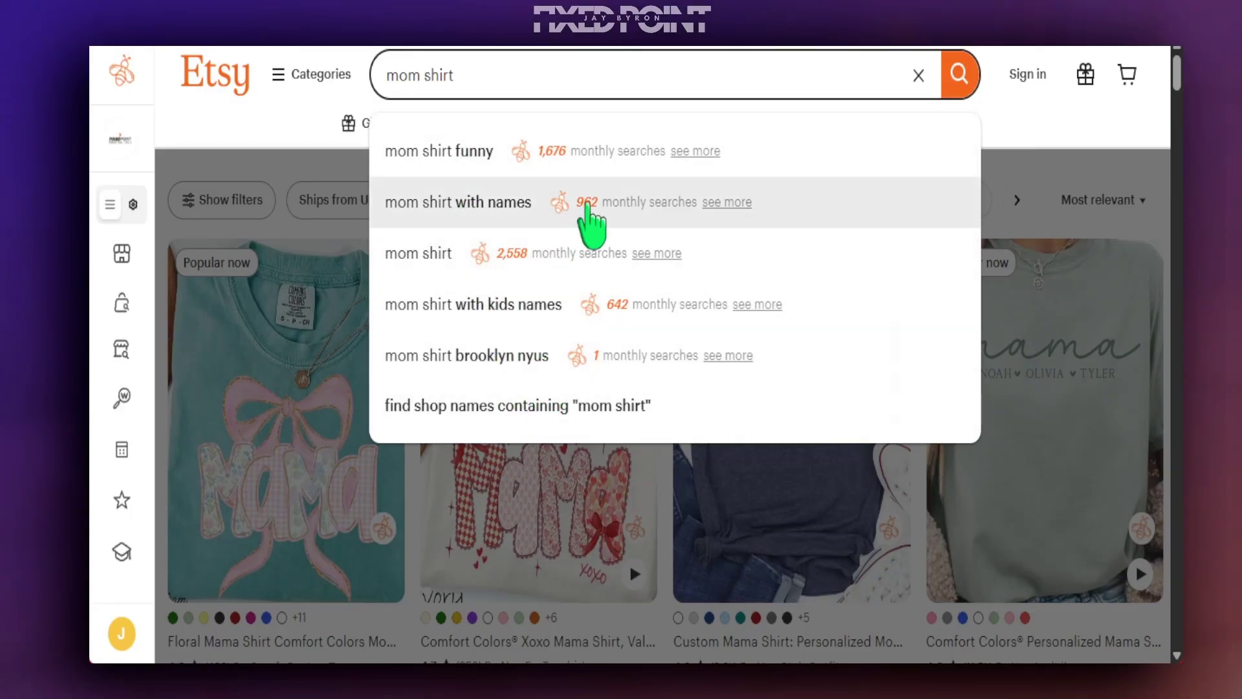
click(1054, 158)
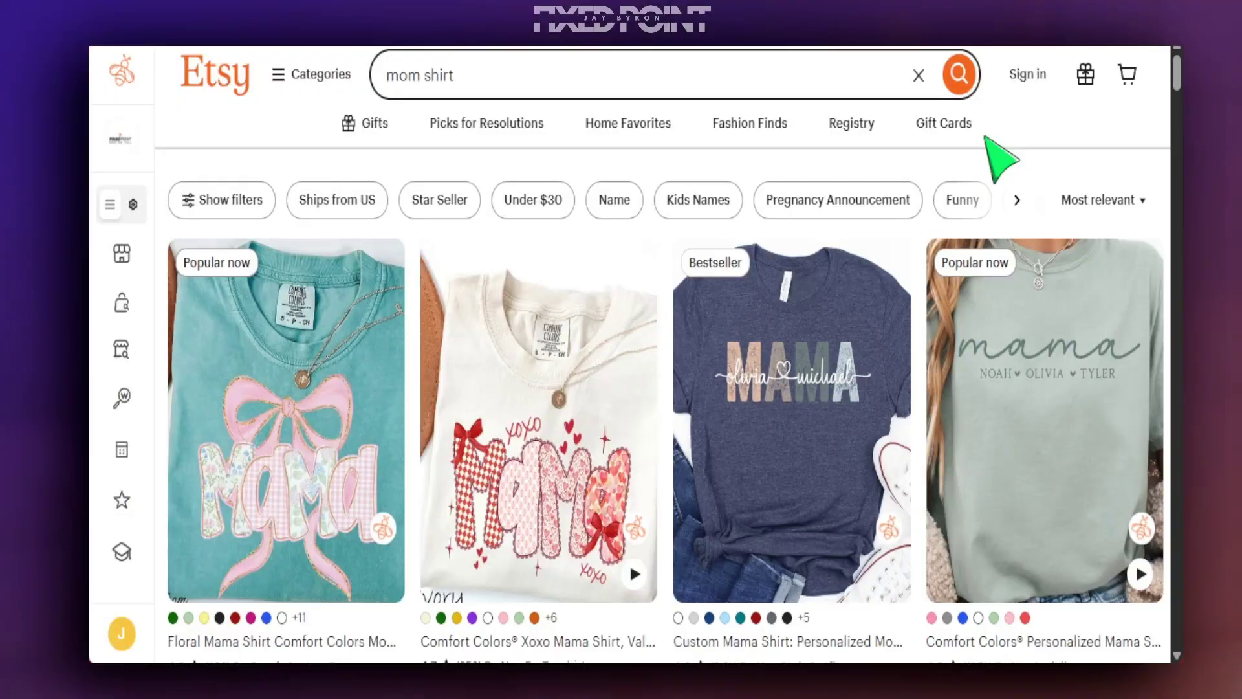
scroll(880, 372, down, 2)
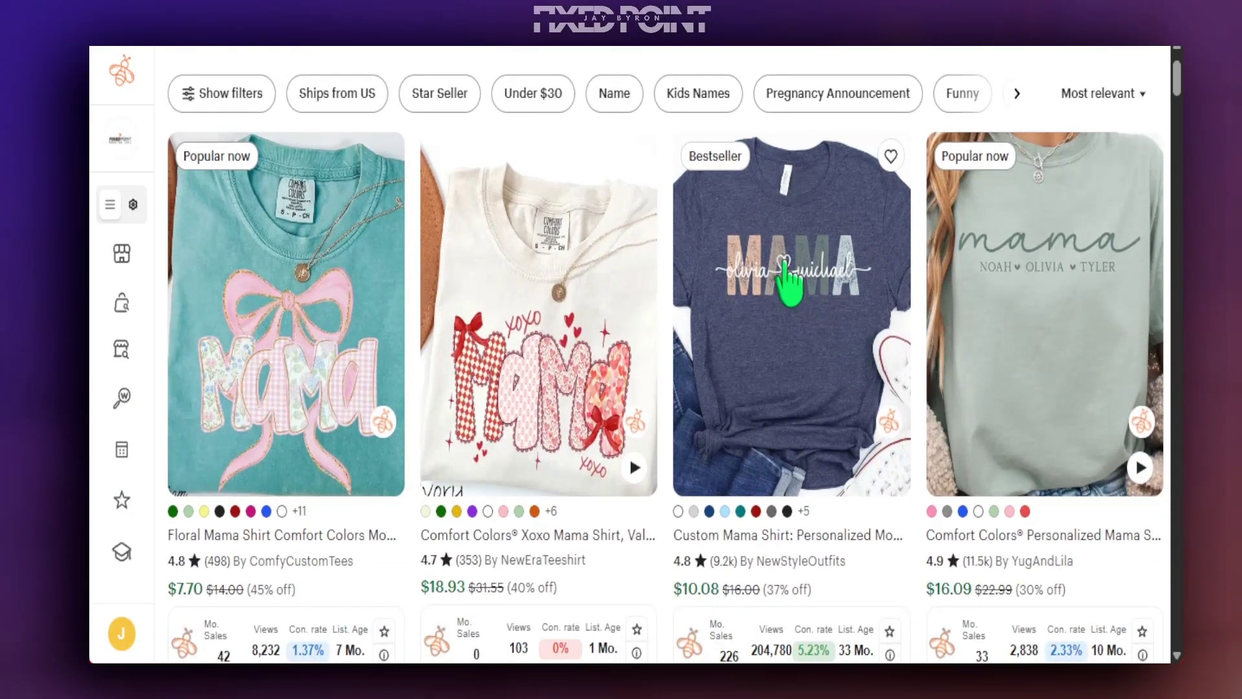
Open the navy MAMA shirt listing and check its Bestseller badge and sales stats.
click(744, 207)
mouse_move(285, 383)
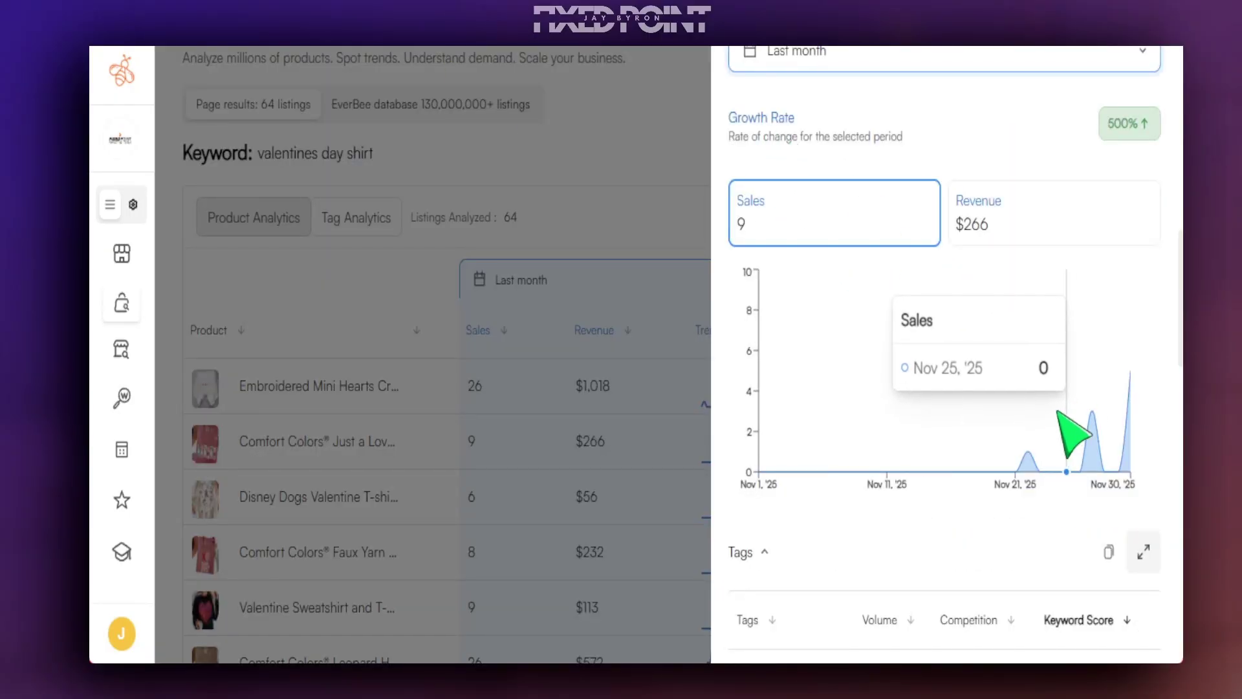
Read the 500% listing's sales chart, then close its details and the Product Analytics overlay.
mouse_move(1029, 475)
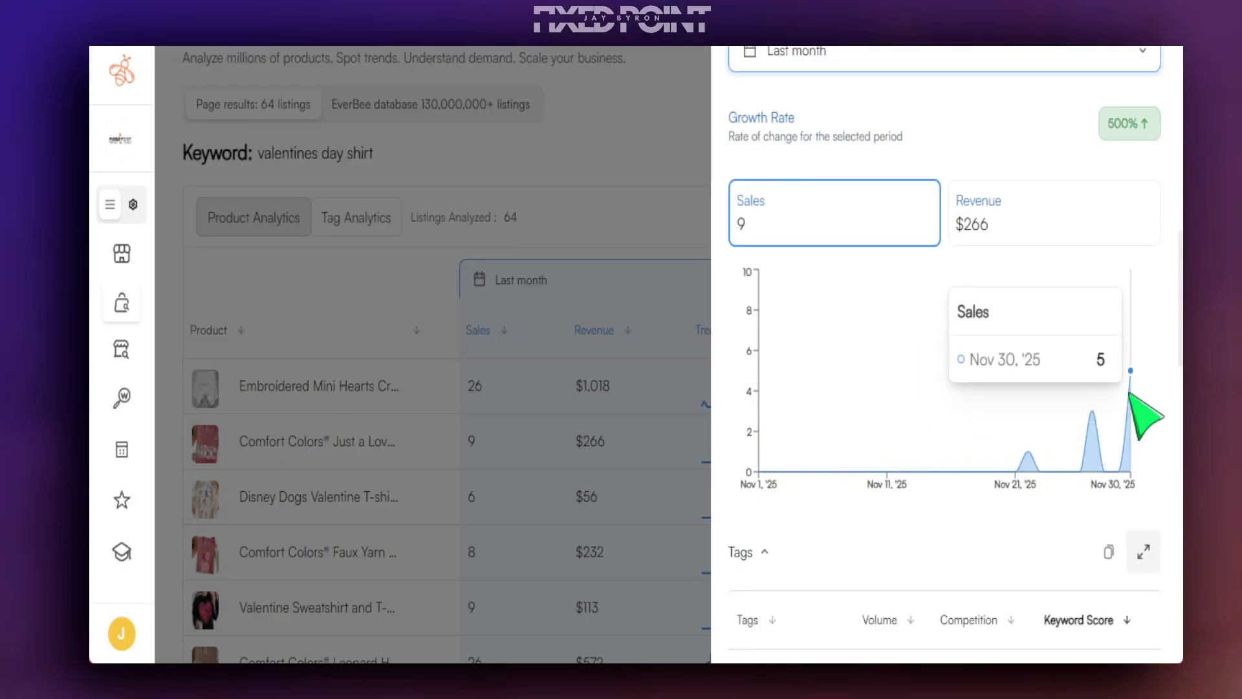
click(386, 308)
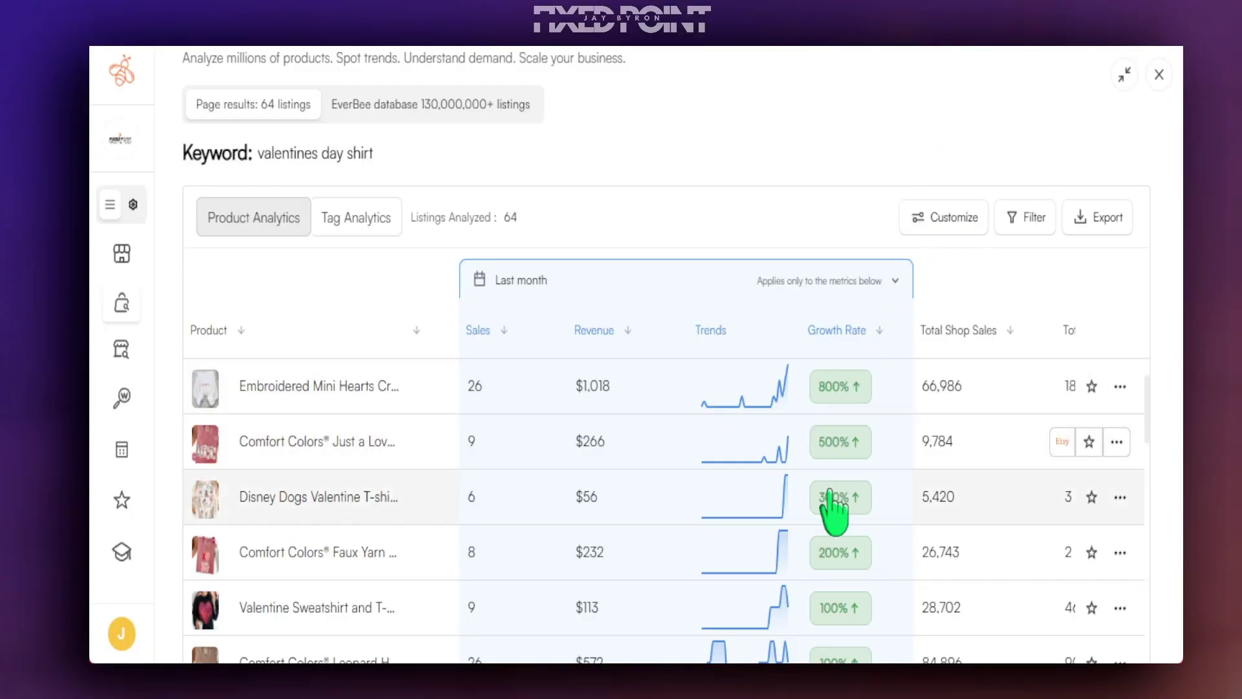
scroll(839, 595, down, 5)
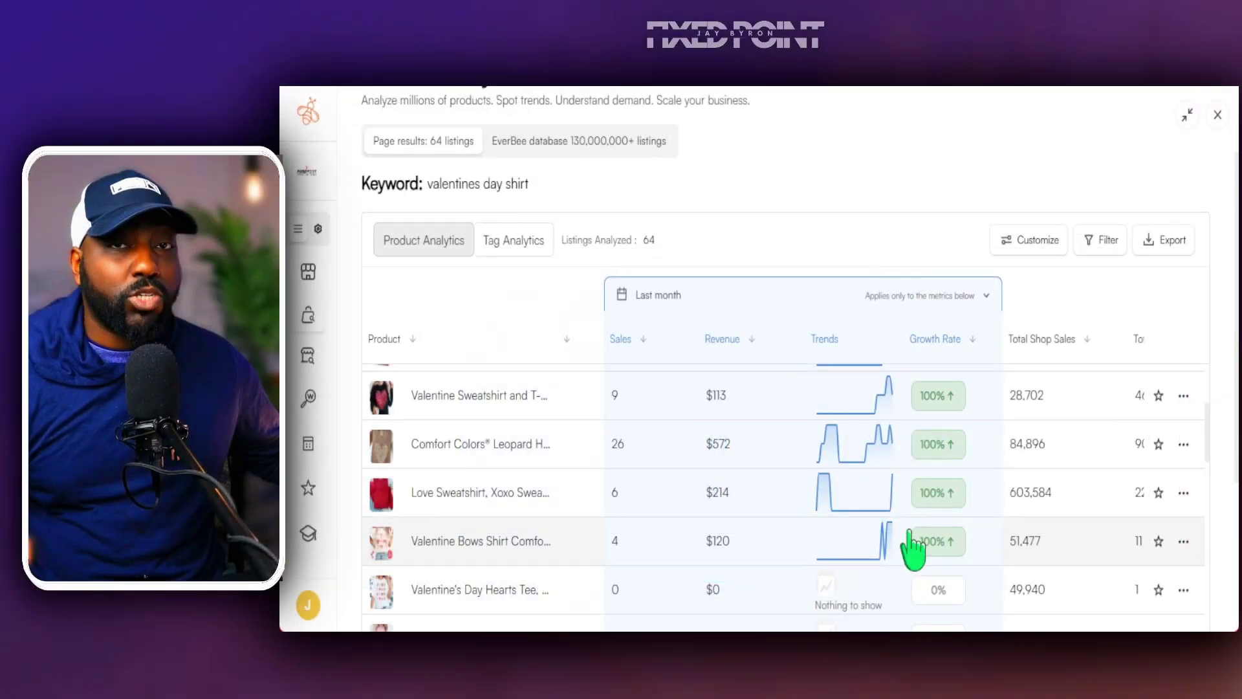
click(1217, 116)
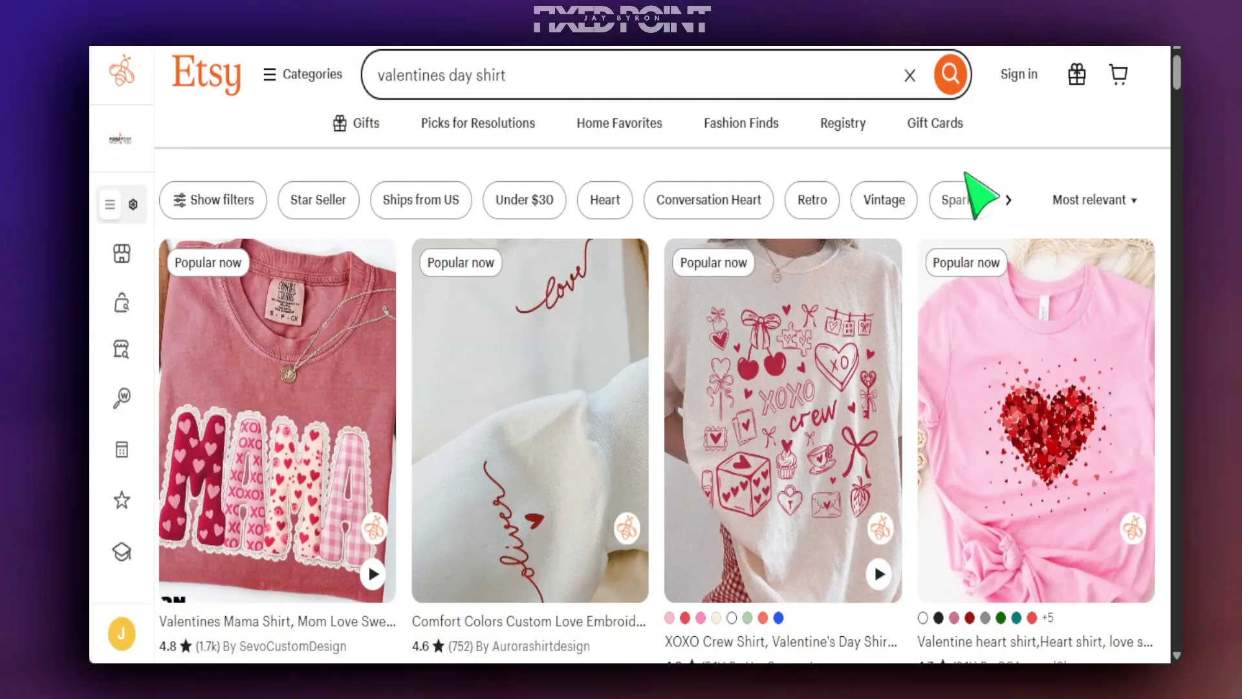
Scroll through the search results comparing each listing's monthly sales, views and conversion rates.
scroll(647, 427, down, 5)
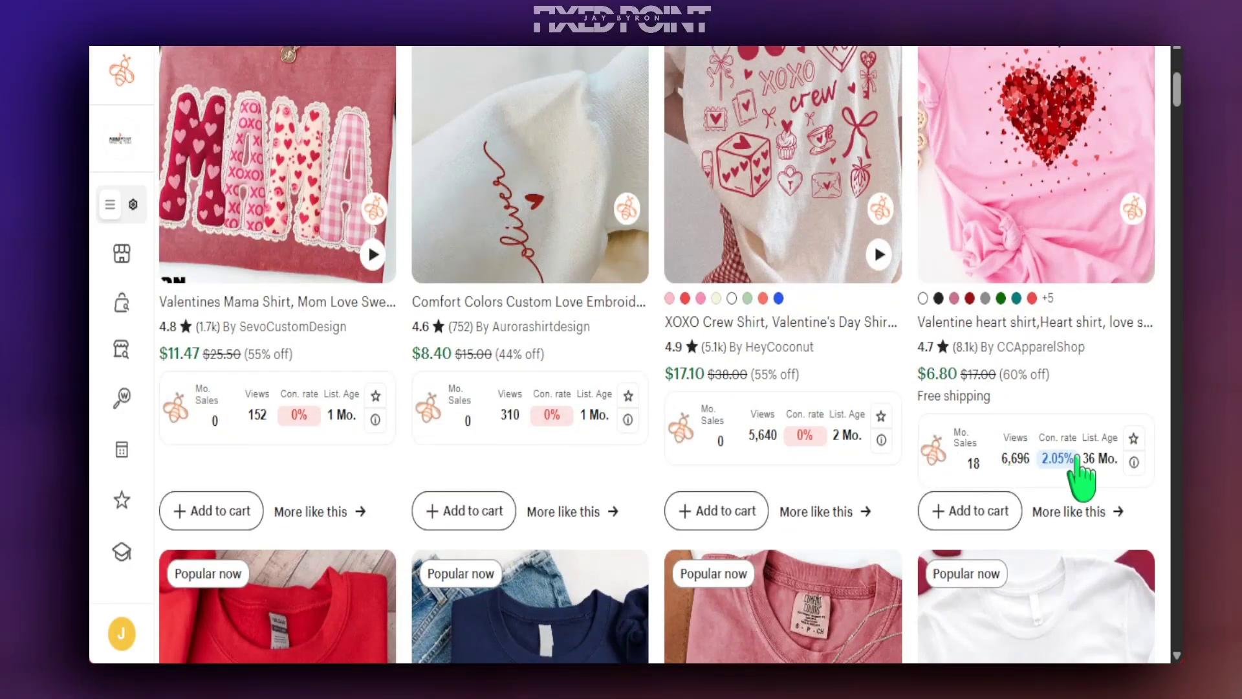
scroll(1023, 427, down, 10)
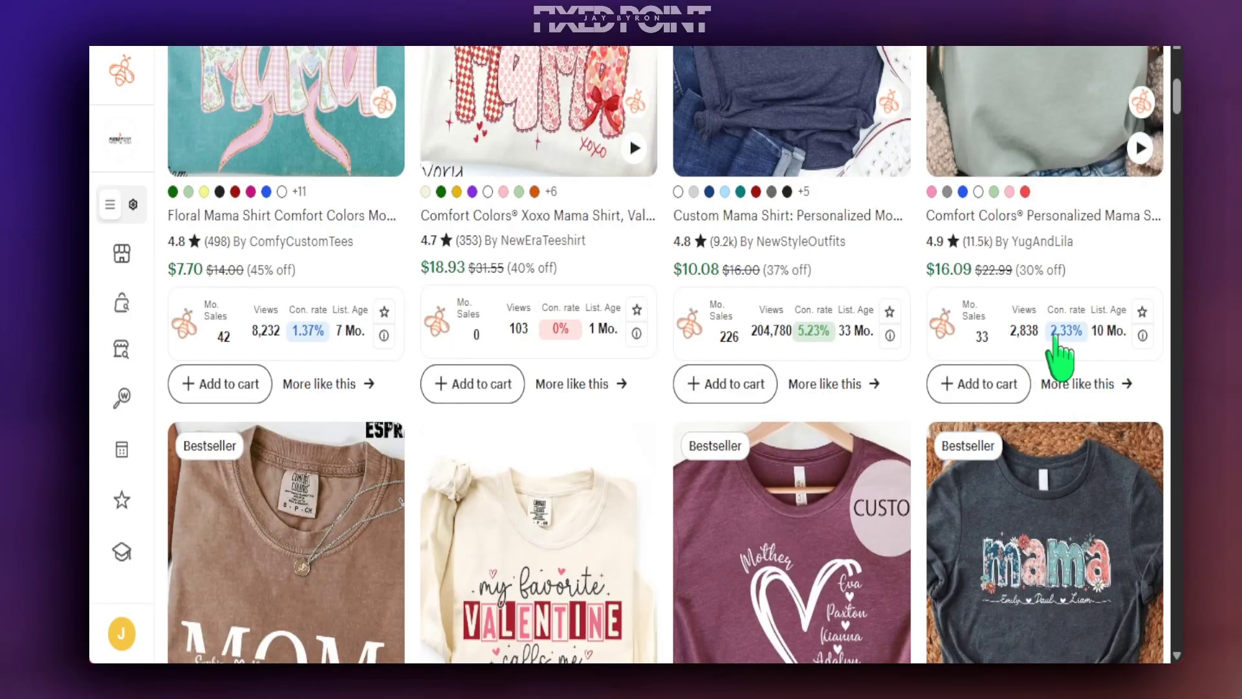
scroll(619, 311, down, 5)
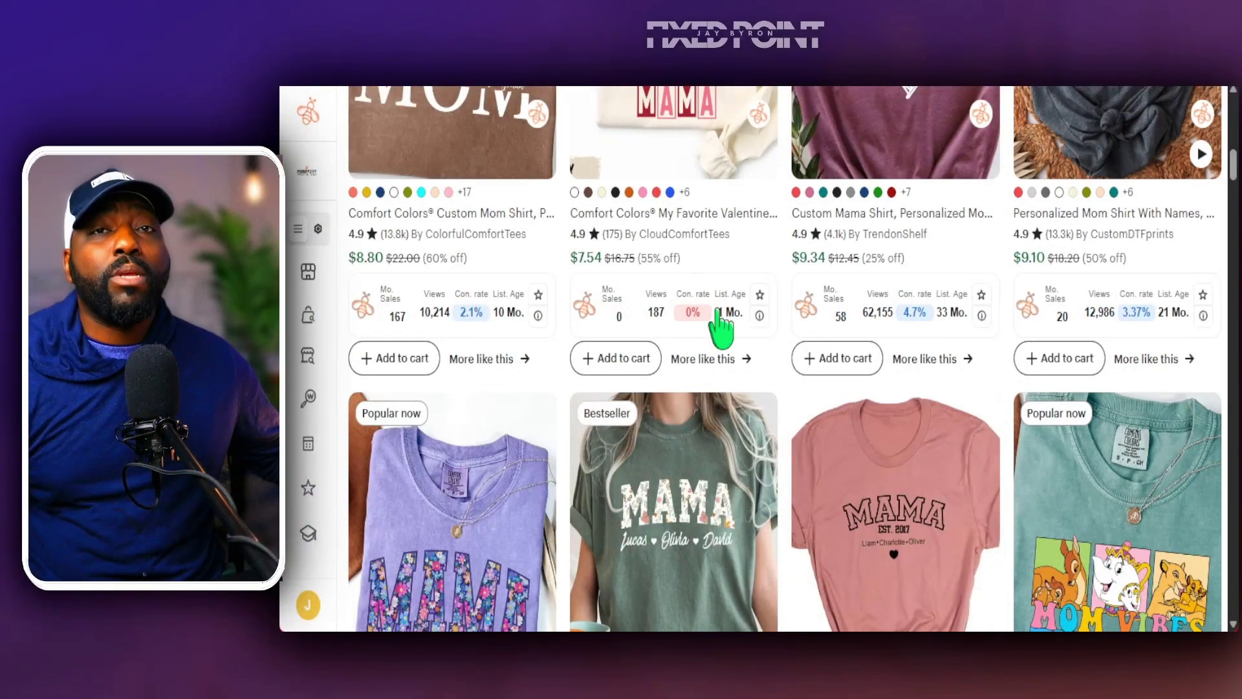
scroll(637, 381, down, 5)
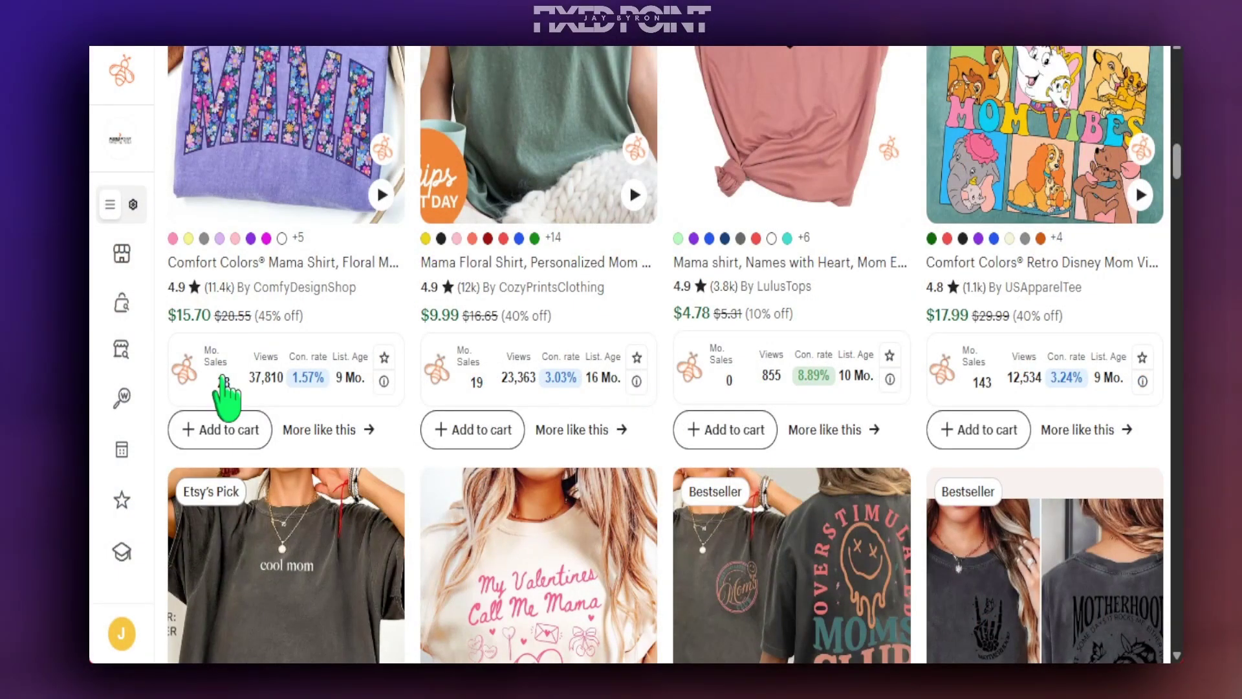
Open Product Analytics for mom shirt and scroll right to last-month Sales and Revenue.
mouse_move(145, 352)
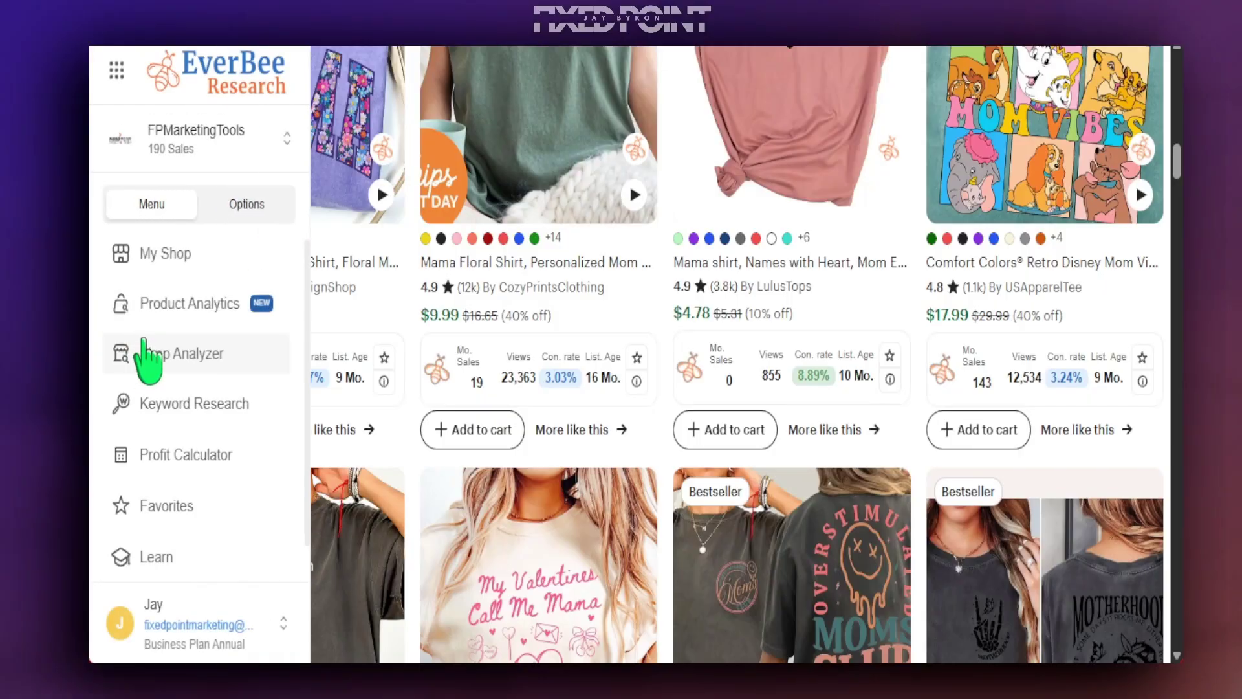
click(187, 302)
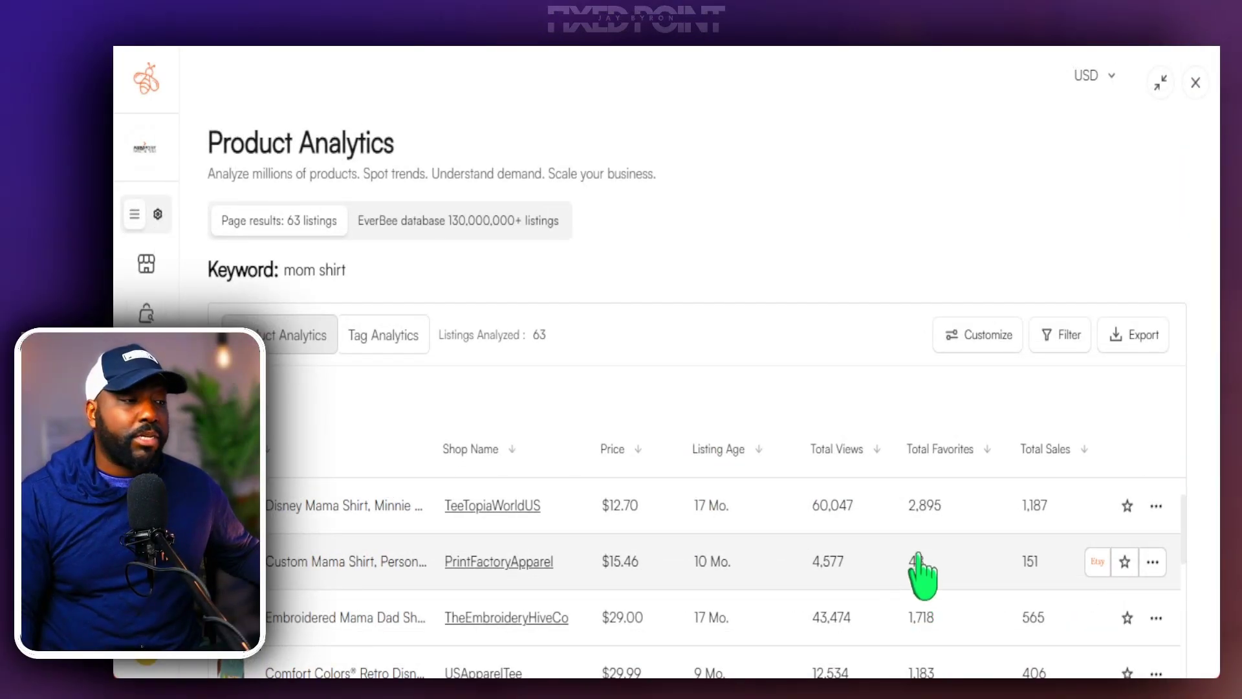
scroll(1041, 596, right, 2)
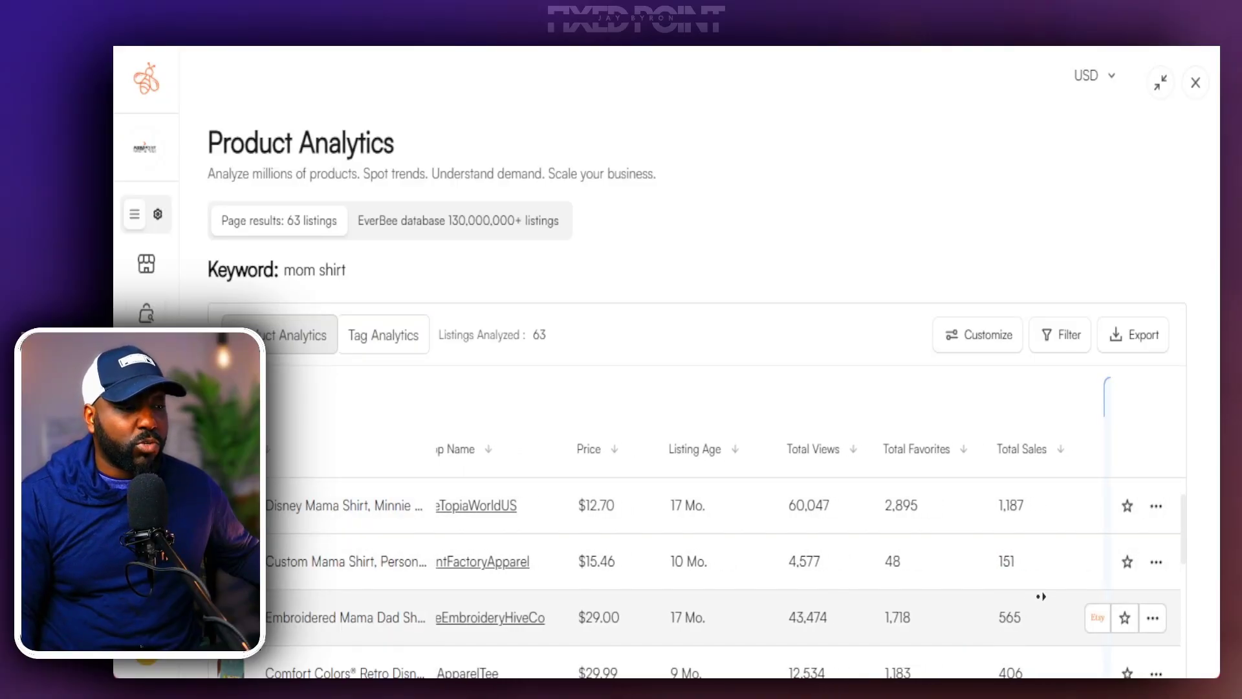
scroll(1041, 596, right, 6)
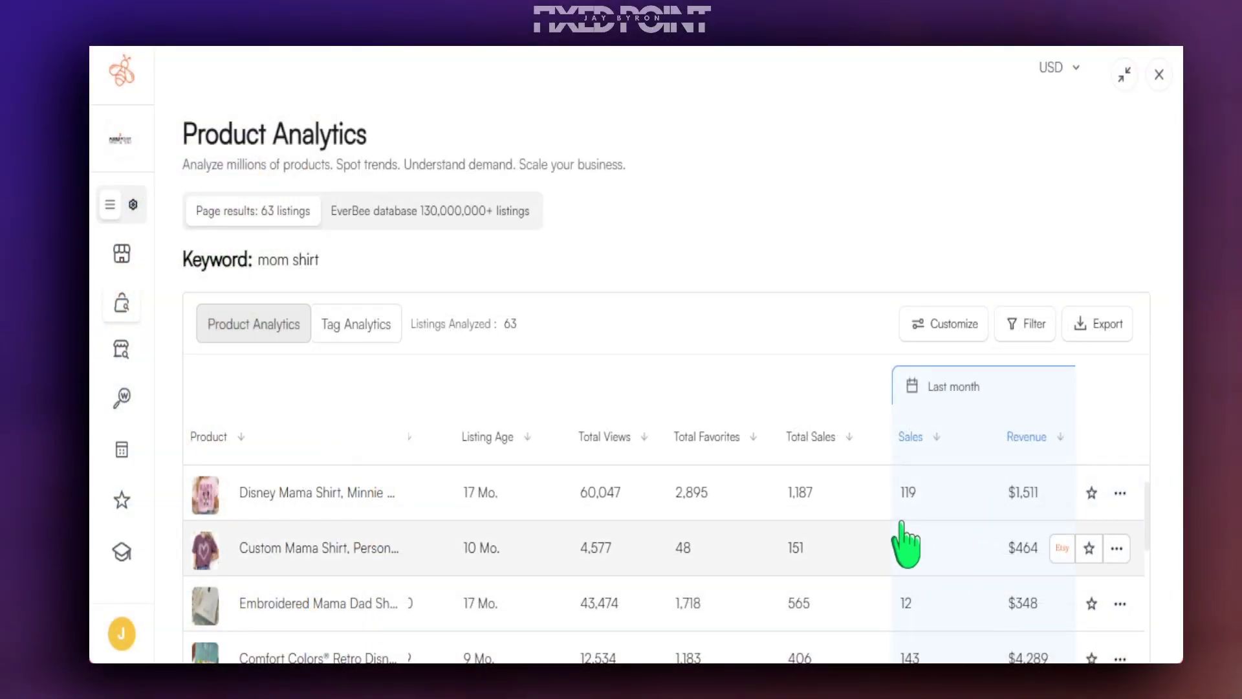
Scroll the mom shirt table to the Trends and Growth Rate columns and read the Growth Rate explanation.
scroll(929, 527, right, 3)
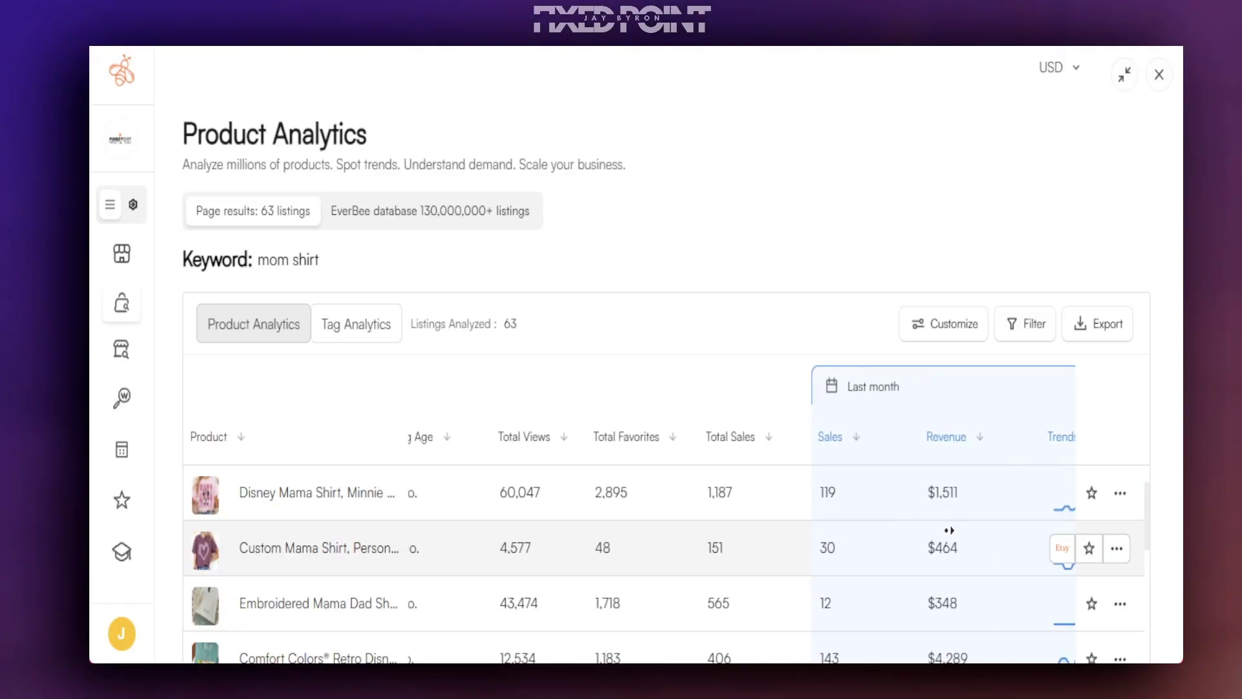
scroll(949, 530, right, 4)
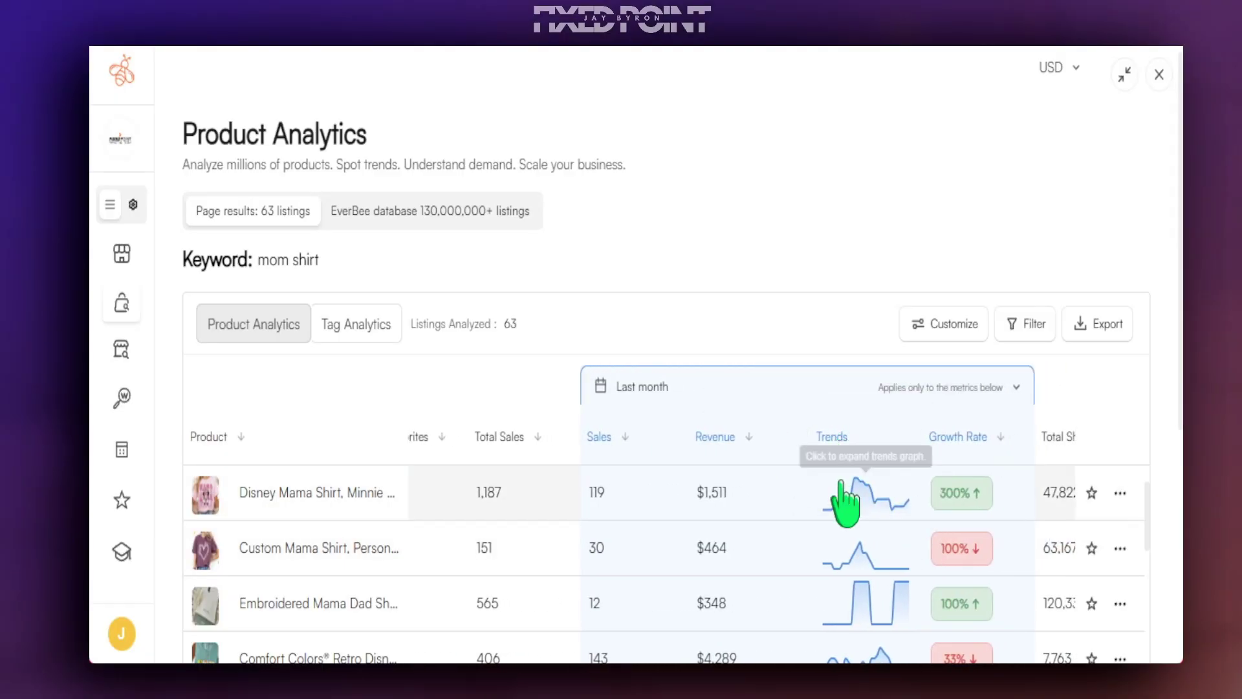
scroll(851, 515, down, 2)
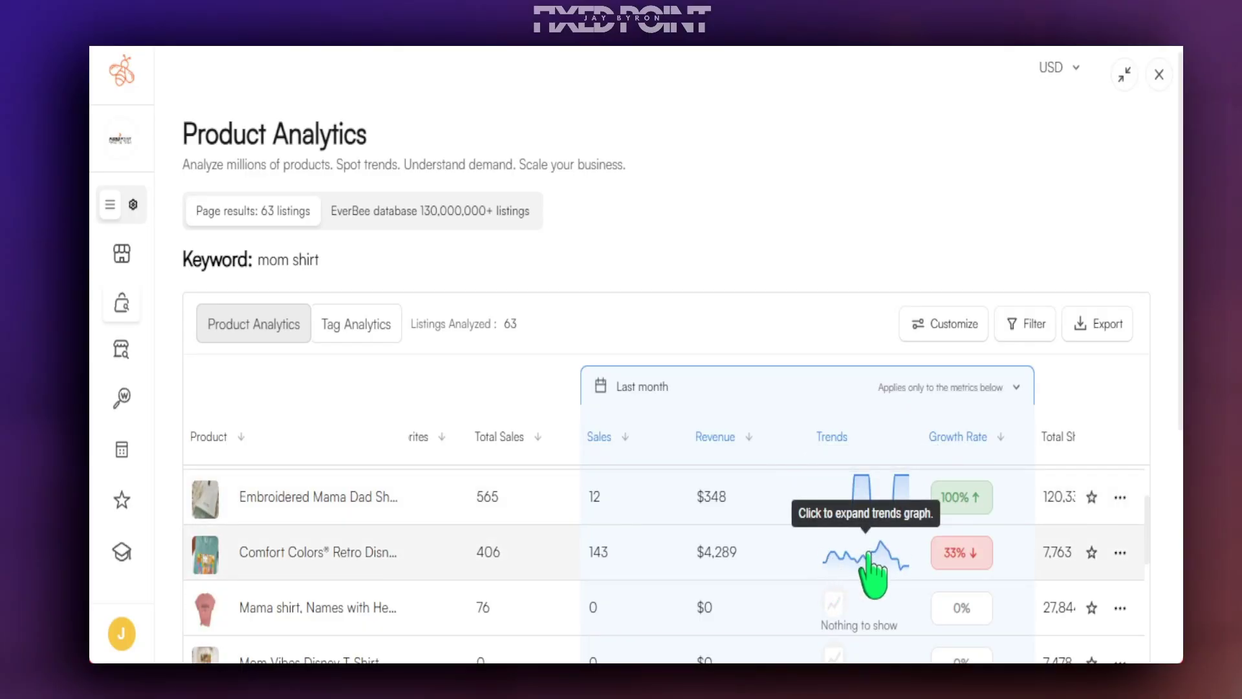
scroll(870, 576, up, 2)
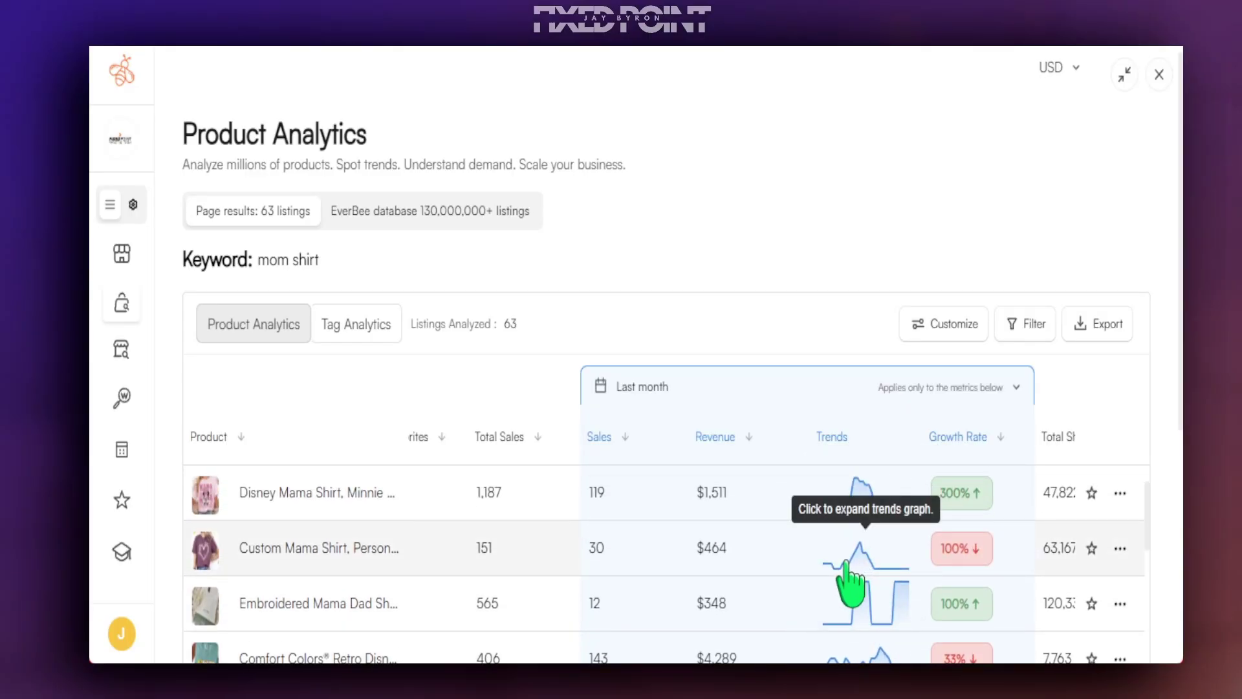
scroll(869, 578, down, 2)
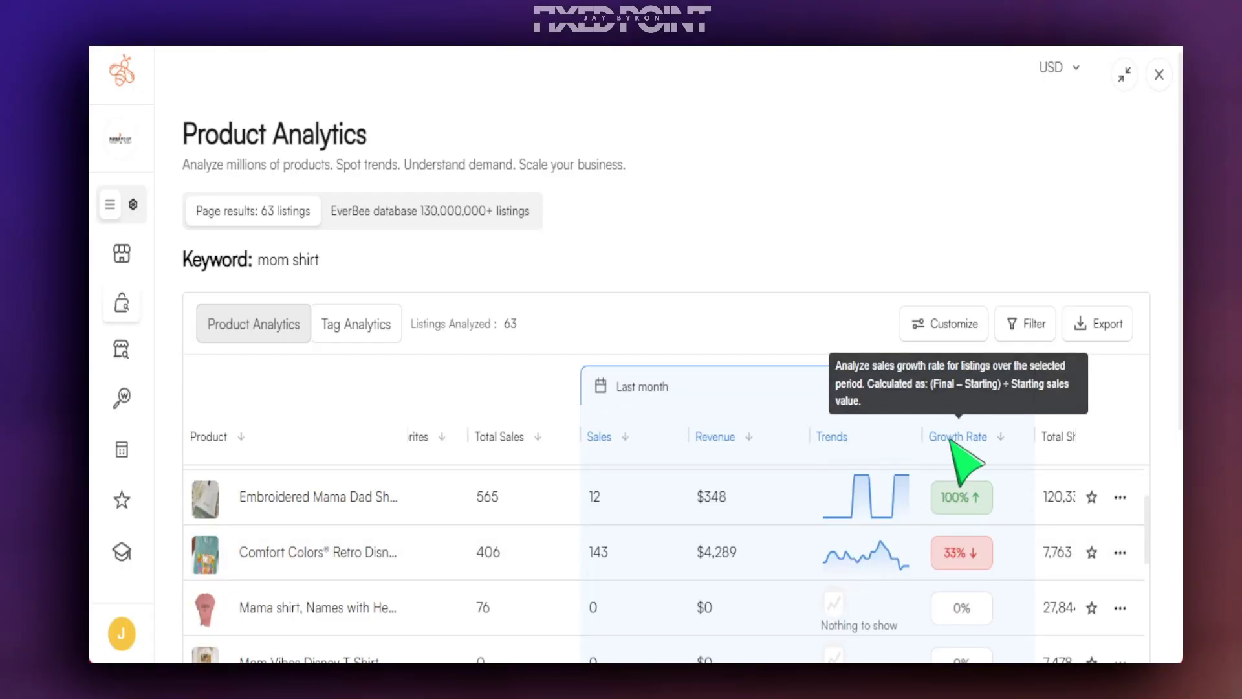
mouse_move(972, 444)
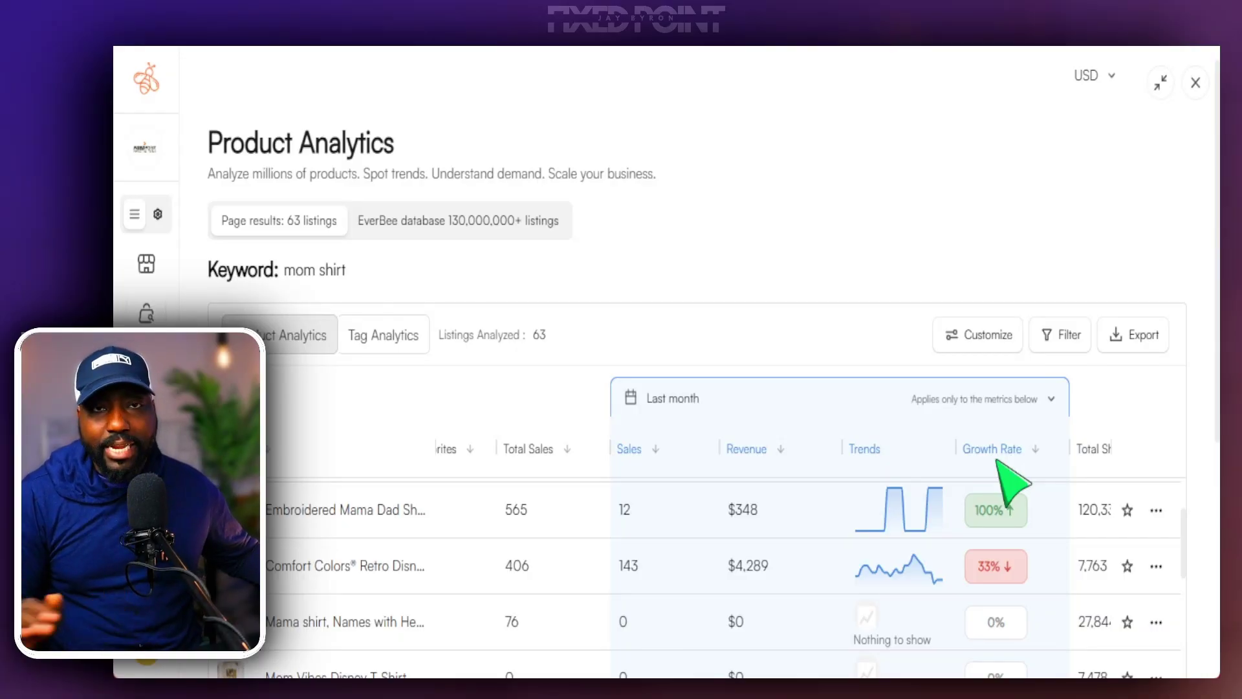
Scroll down to the Basketball Mom sweatshirt with 114 monthly sales and 366 total.
scroll(959, 446, down, 5)
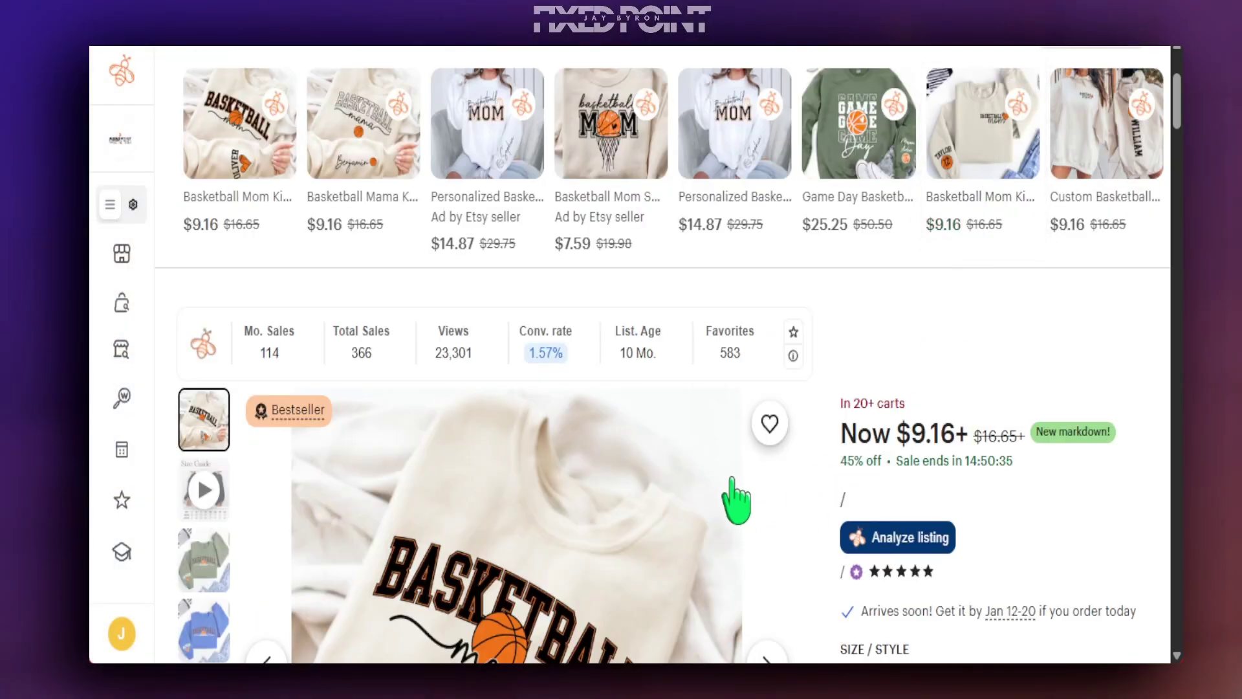
scroll(394, 384, down, 2)
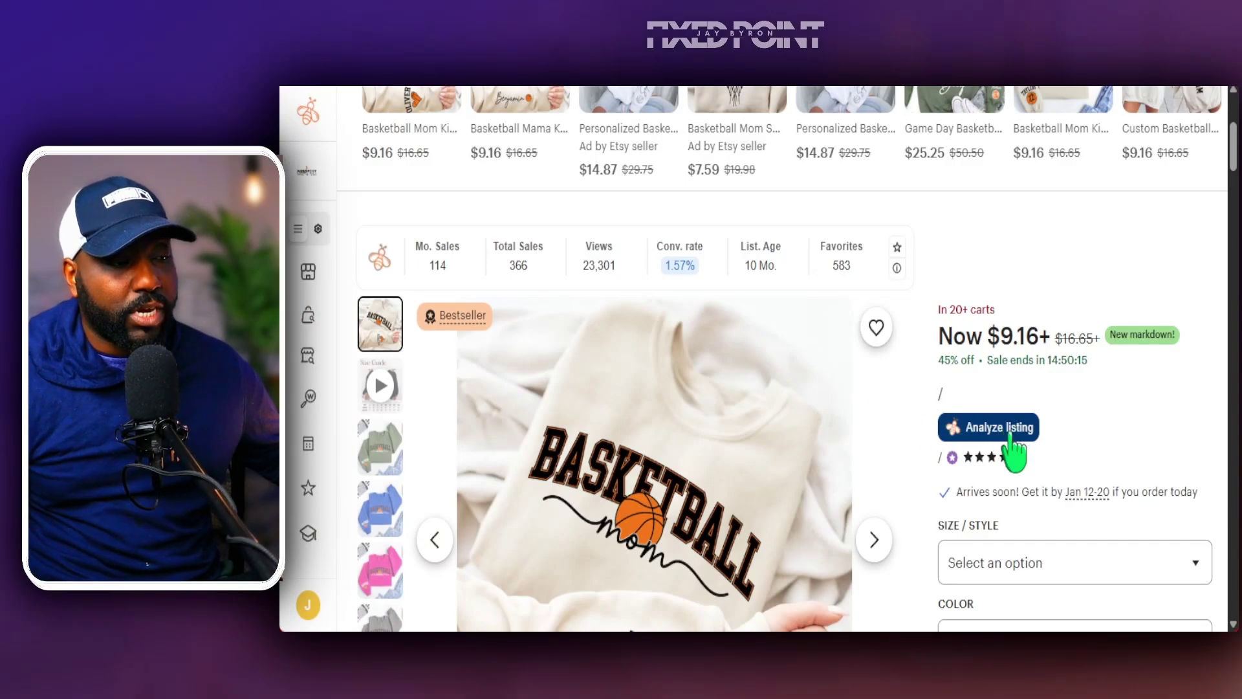
Analyze the Basketball Mom listing and scroll to its last-month Trends Graph.
click(1011, 438)
scroll(1164, 421, down, 6)
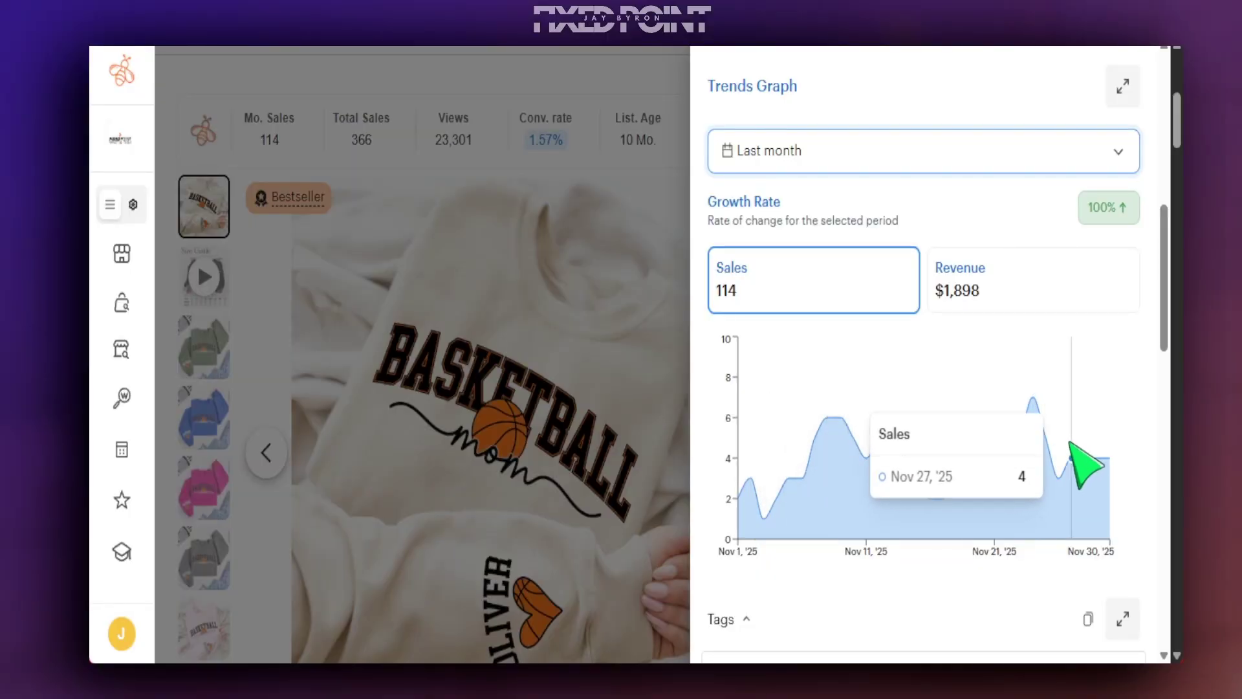
Change the Trends Graph range to last 3 months, then last 6 months (200 sales, 2750% growth).
click(790, 156)
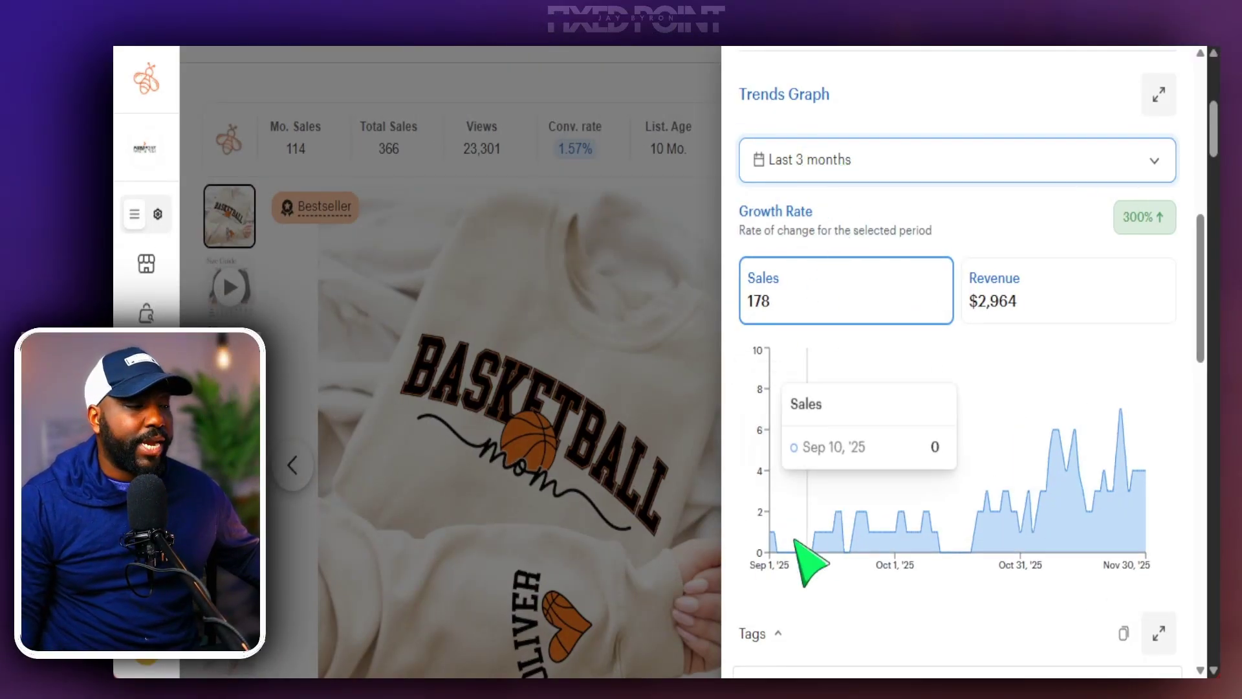
mouse_move(776, 550)
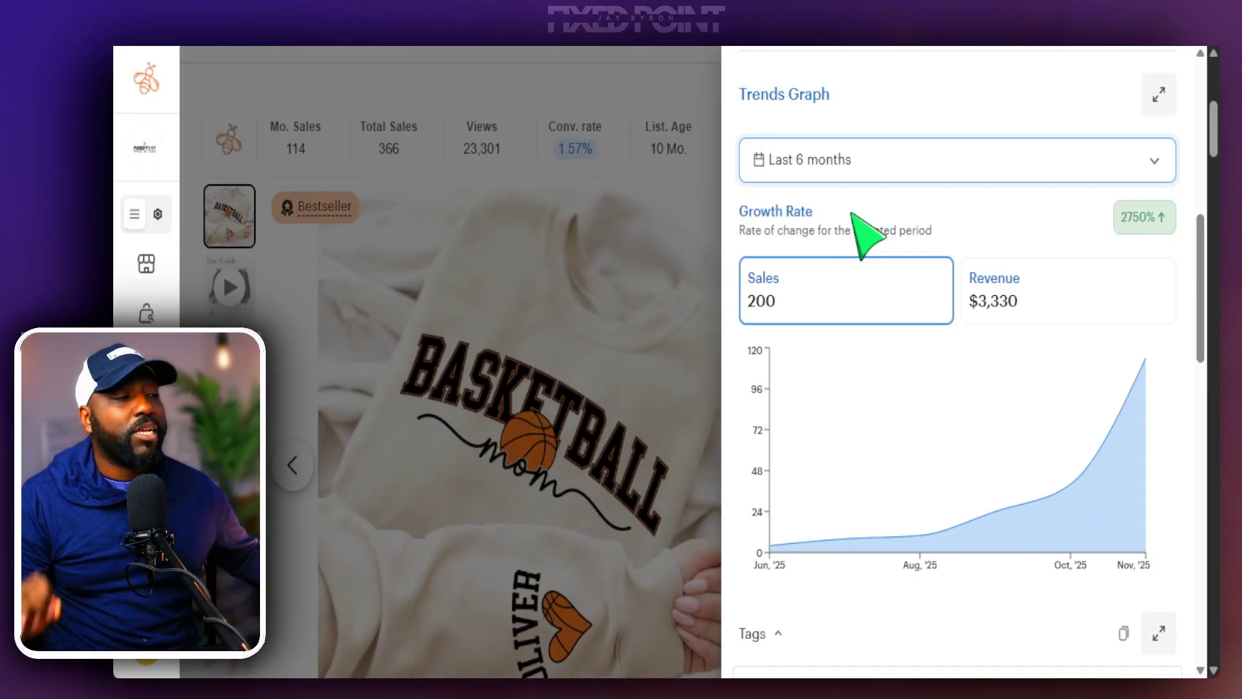
Open the red 'merry' sweatshirt listing showing 395 monthly sales and 137,849 views.
mouse_move(773, 547)
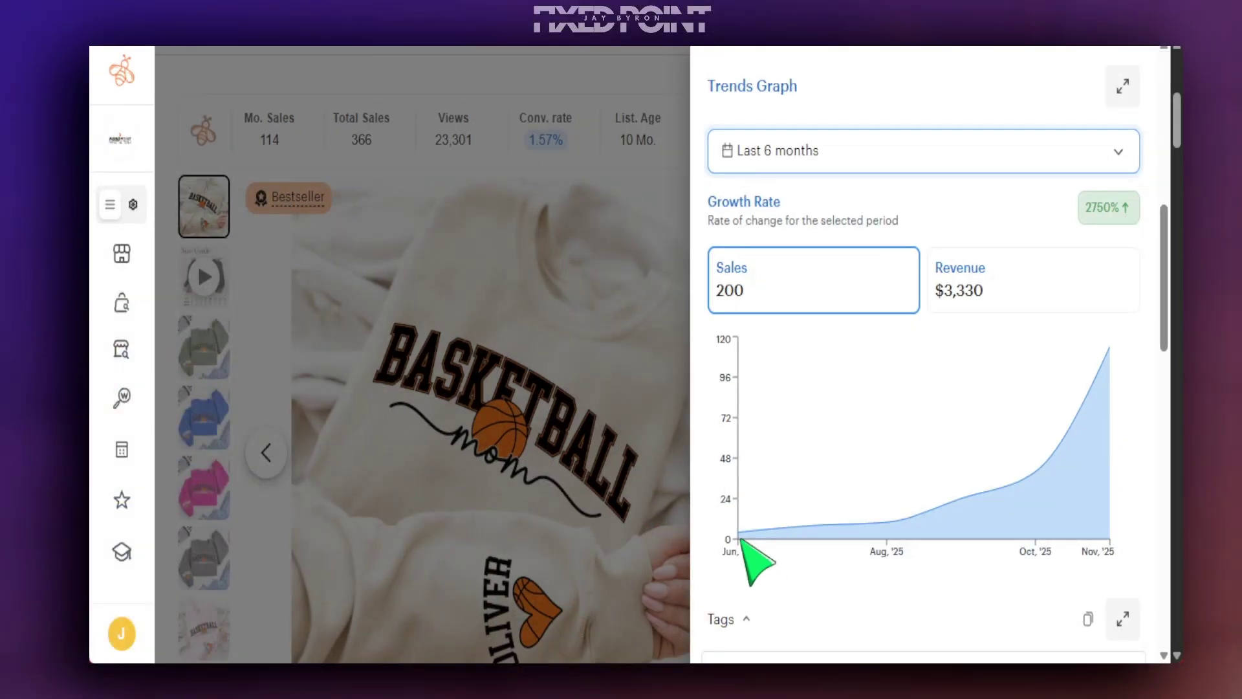
mouse_move(746, 532)
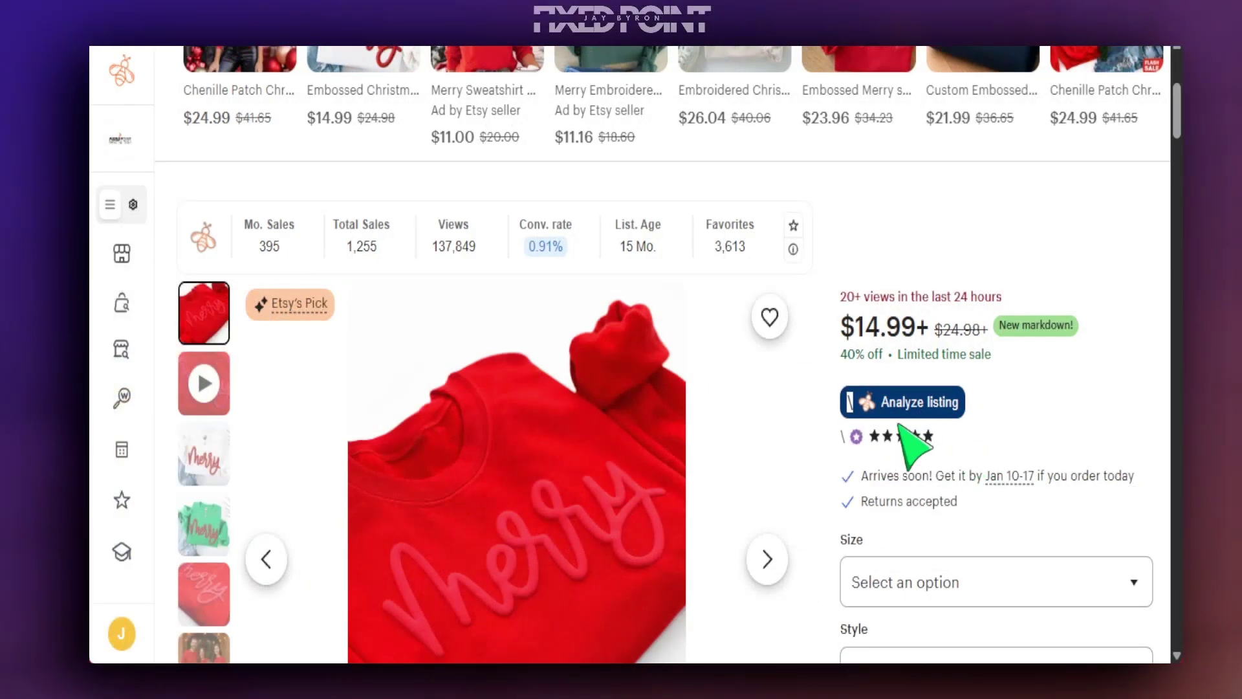
Analyze the merry sweatshirt listing and review its last-month trend of 395 sales and $19,351 revenue.
click(946, 403)
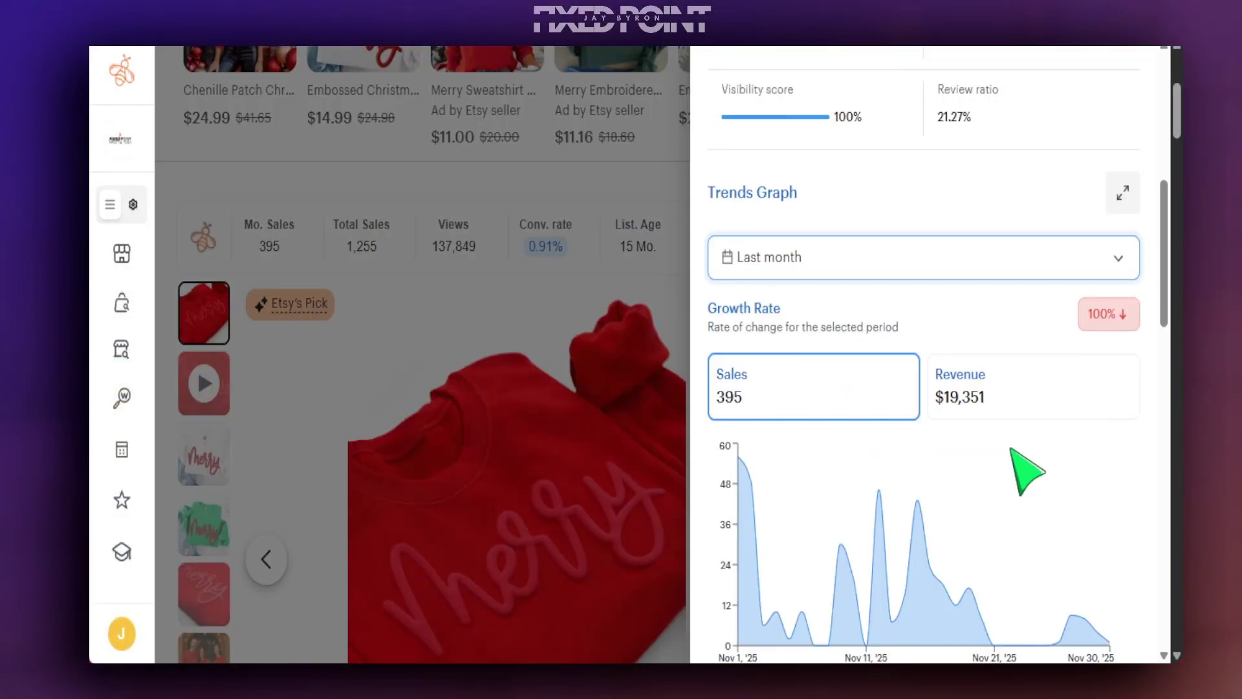
scroll(1119, 337, down, 2)
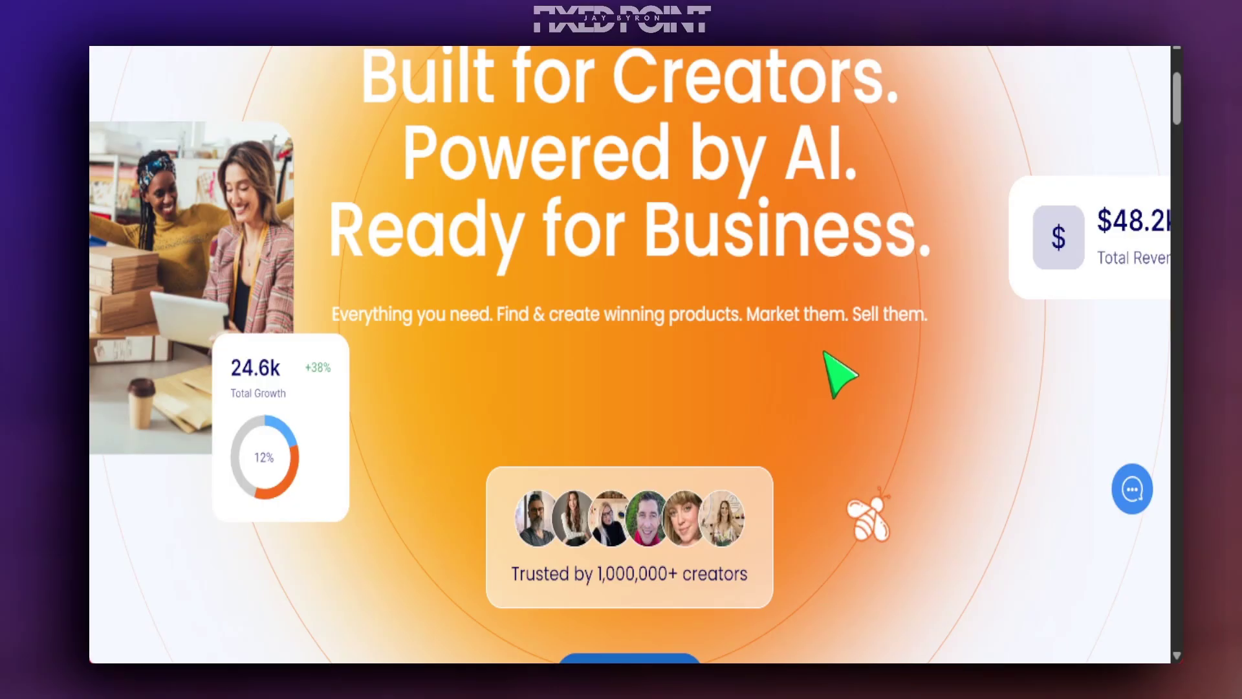
Scroll through the Etsy MAMA shirt search results with the EverBee sidebar alongside.
scroll(825, 353, down, 6)
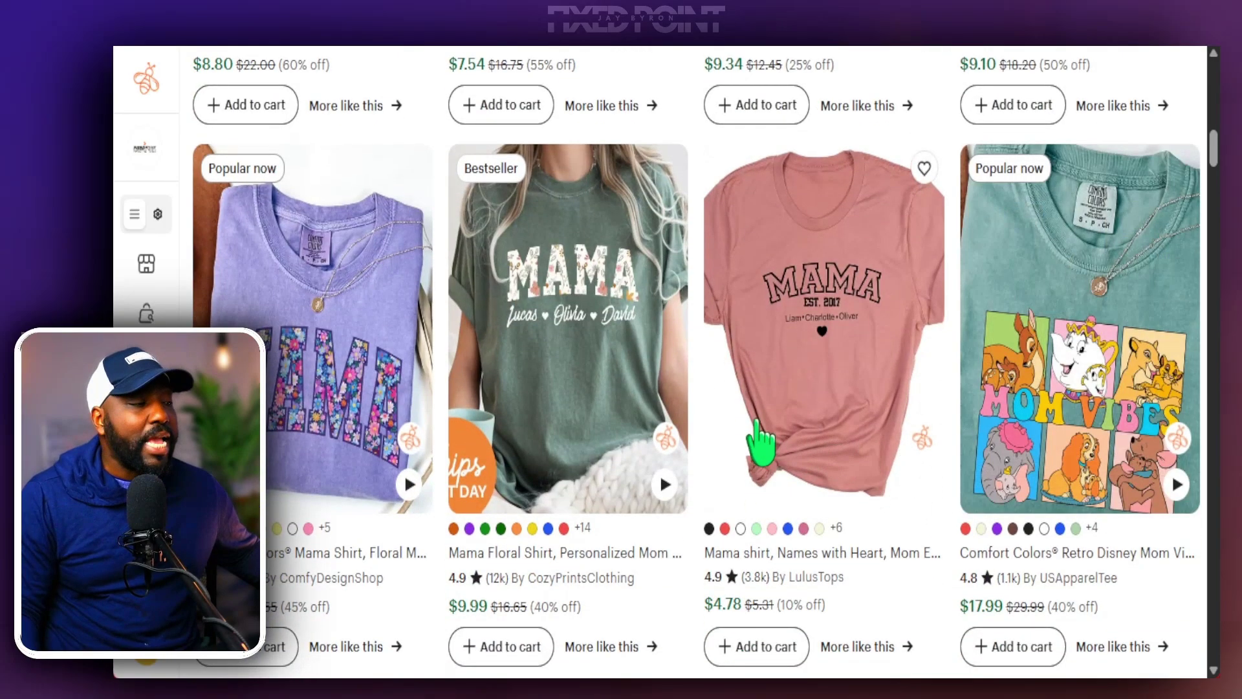